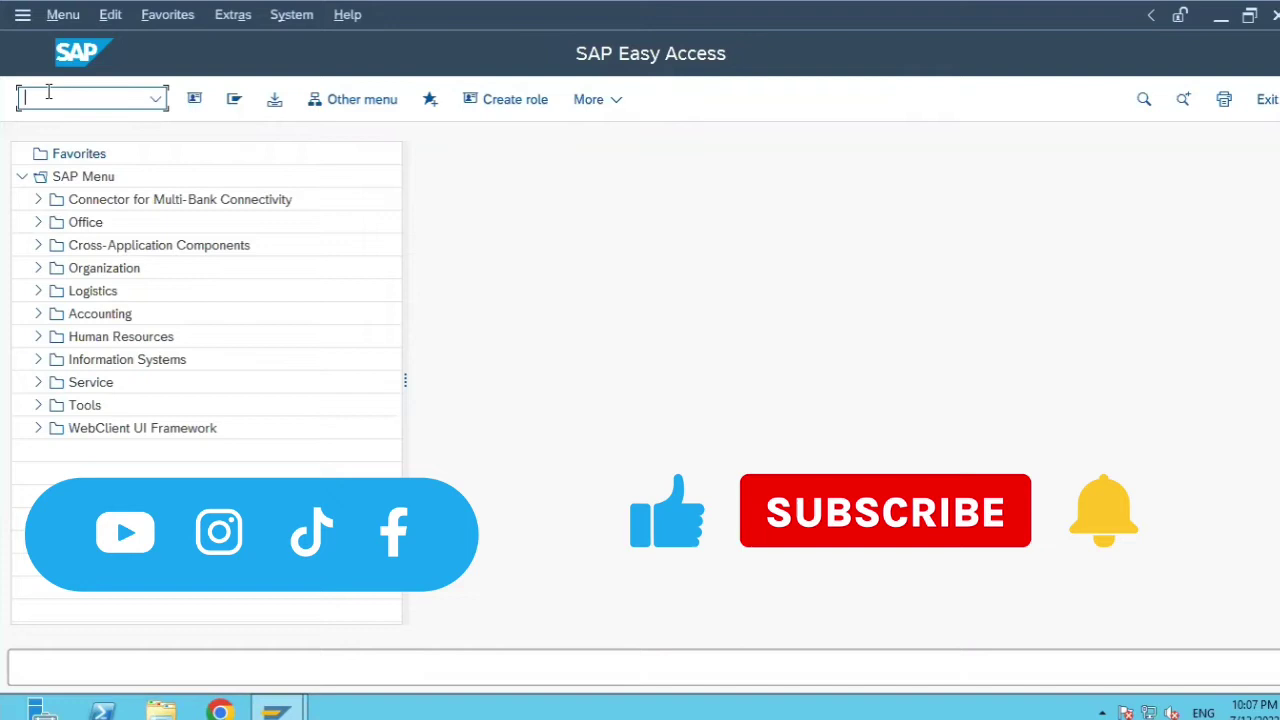
Start transaction se24 to reach the Class Builder initial screen for CL_API_BILLOFMATERIAL_DPC
{"action": "type", "text": "se24"}
{"action": "key", "text": "Return"}
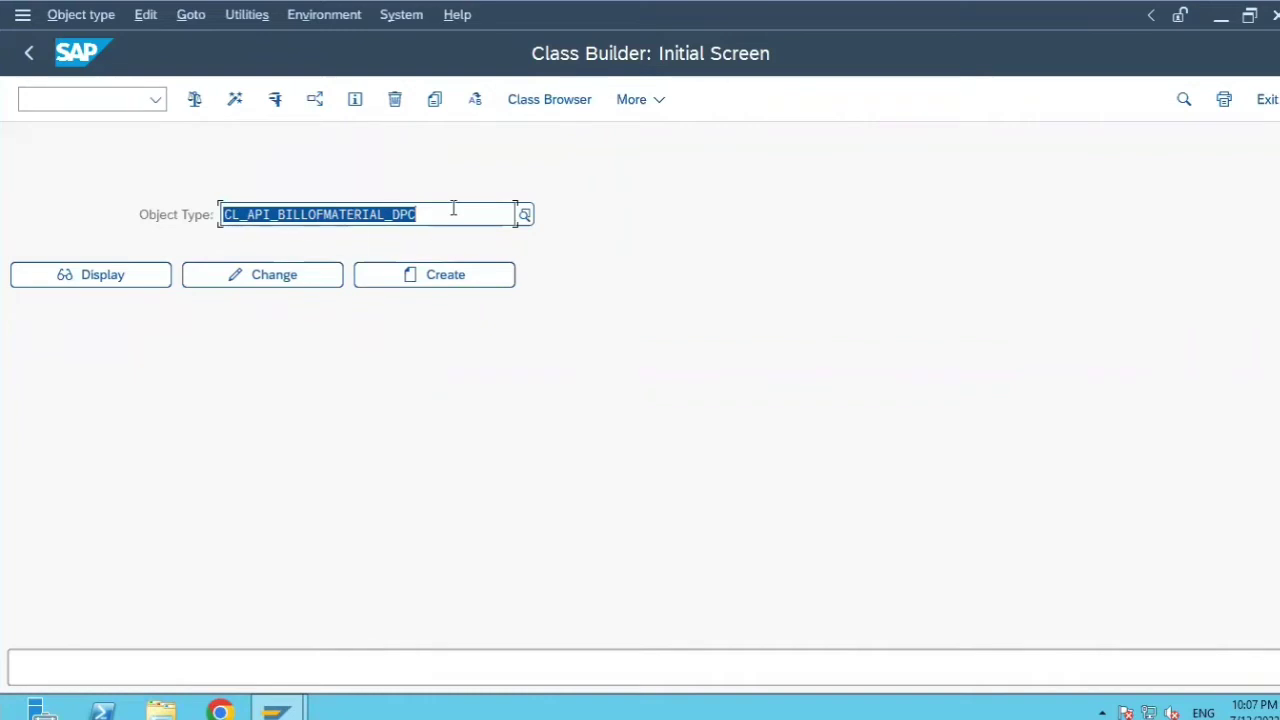
Display CL_API_BILLOFMATERIAL_DPC and highlight its superclass /IWBEP/CL_MGW_PUSH_ABS_DATA on the Properties tab
{"action": "left_click", "coordinate": [153, 290]}
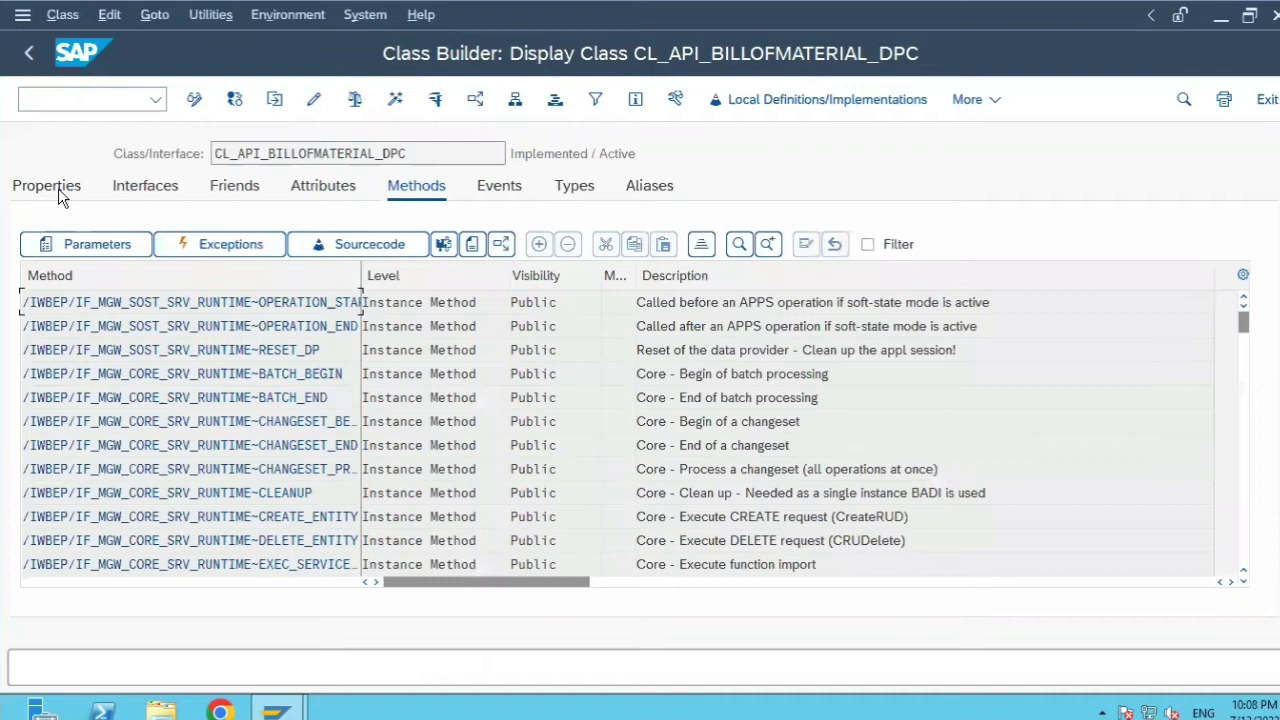
{"action": "left_click", "coordinate": [47, 186]}
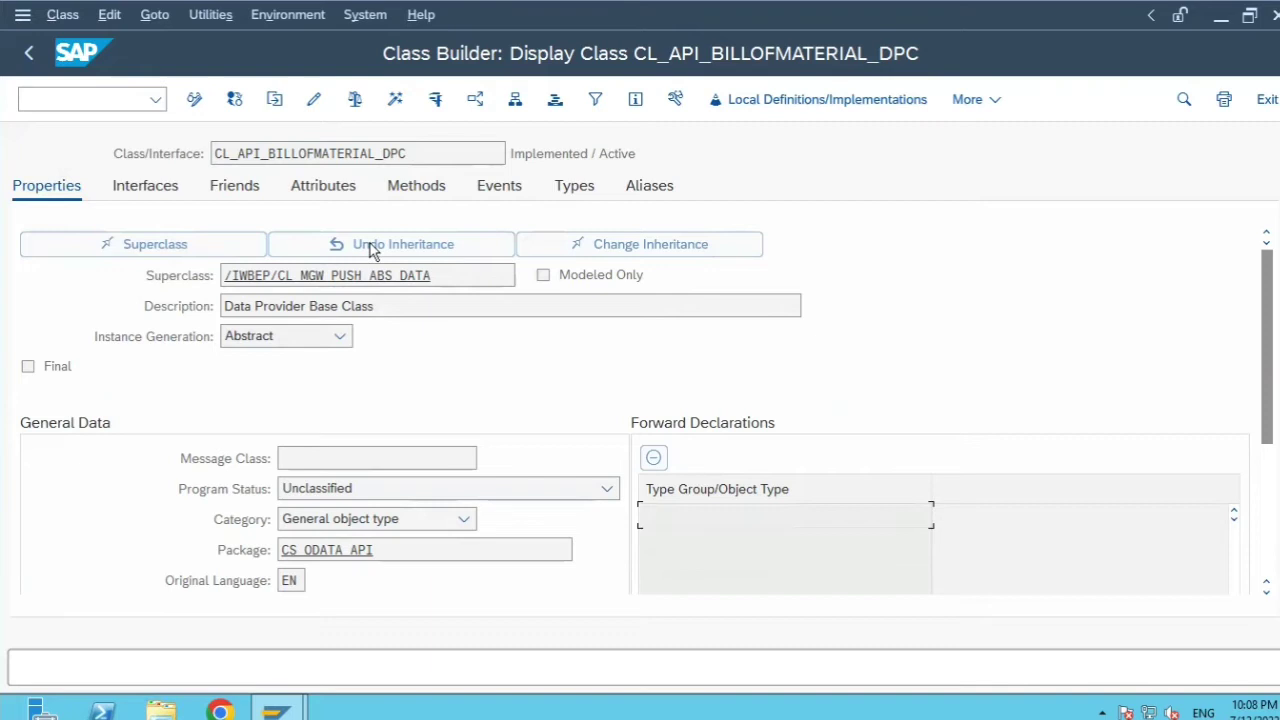
{"action": "left_click", "coordinate": [425, 274]}
{"action": "left_click_drag", "start_coordinate": [484, 275], "coordinate": [228, 276]}
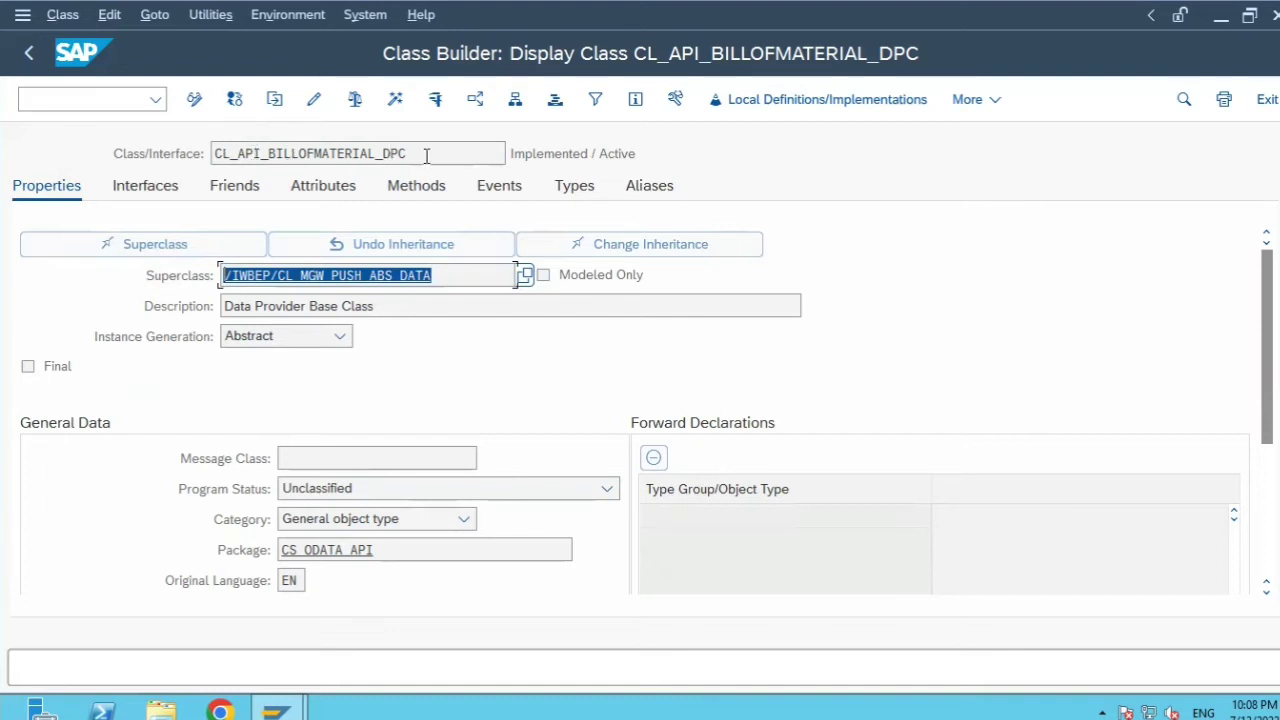
{"action": "left_click", "coordinate": [457, 271]}
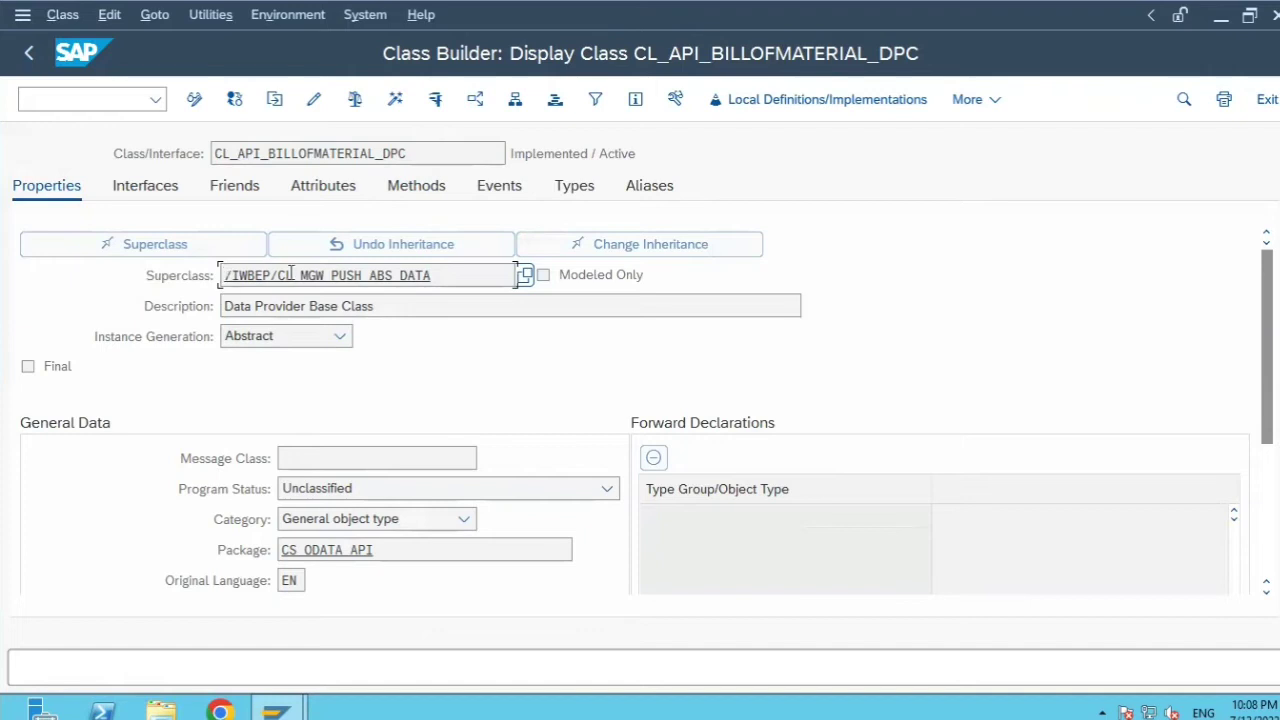
{"action": "double_click", "coordinate": [466, 272]}
{"action": "left_click", "coordinate": [361, 273]}
{"action": "double_click", "coordinate": [361, 273]}
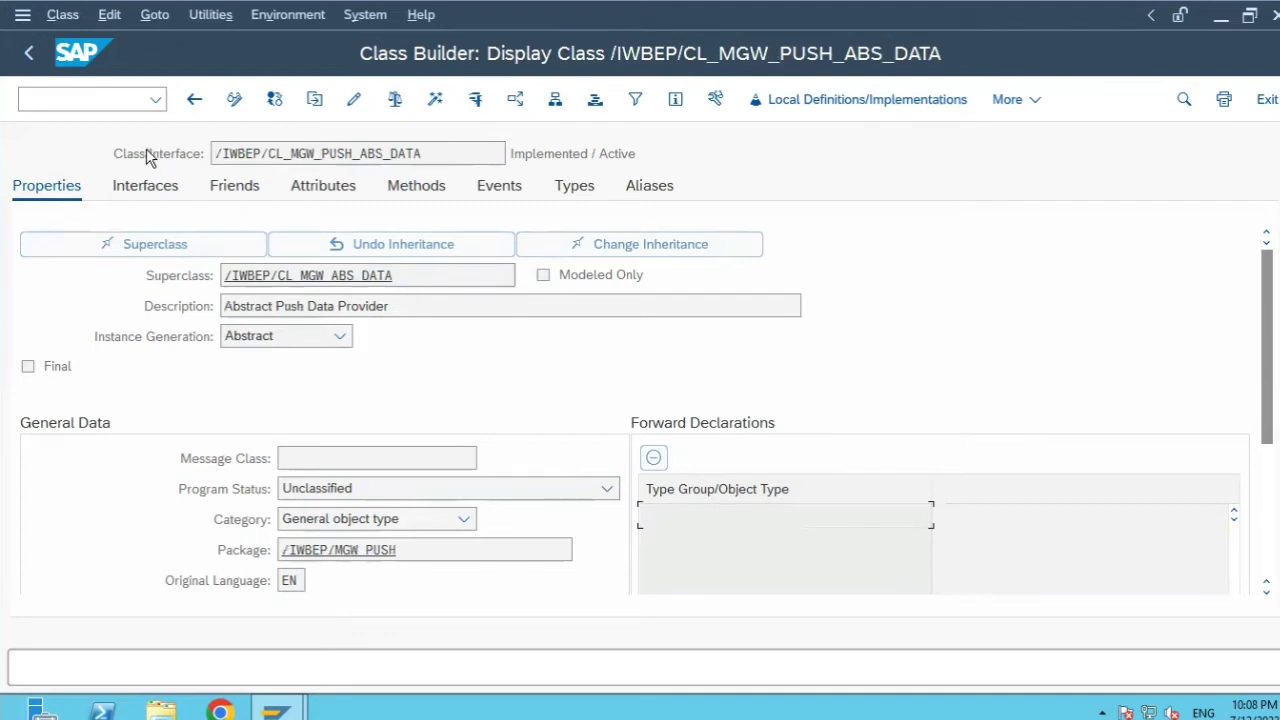
{"action": "left_click", "coordinate": [27, 55]}
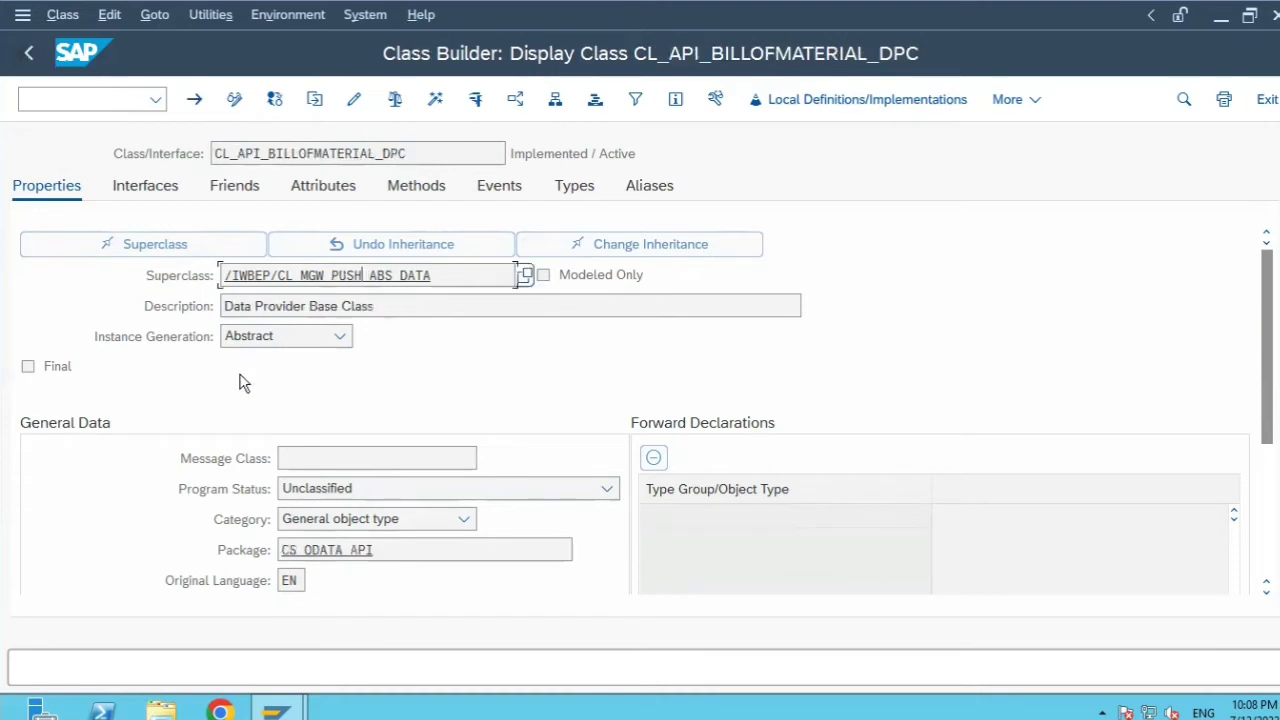
{"action": "left_click", "coordinate": [252, 340]}
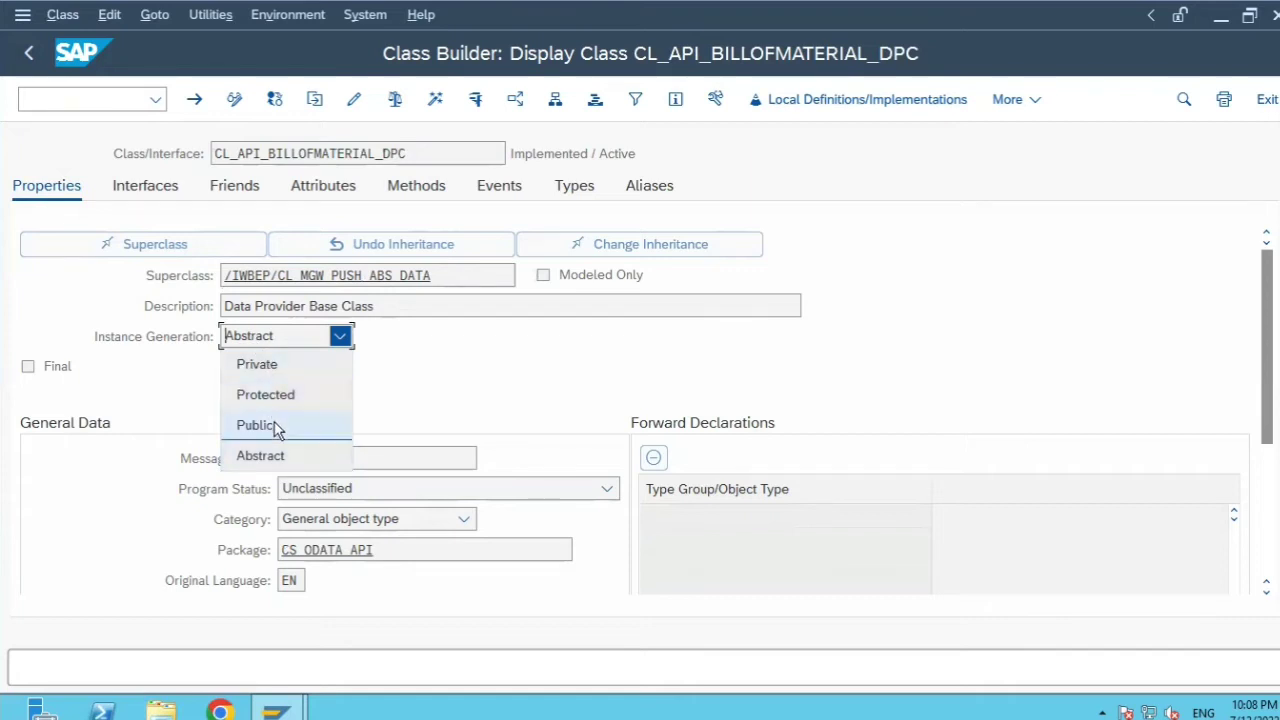
{"action": "left_click", "coordinate": [14, 390]}
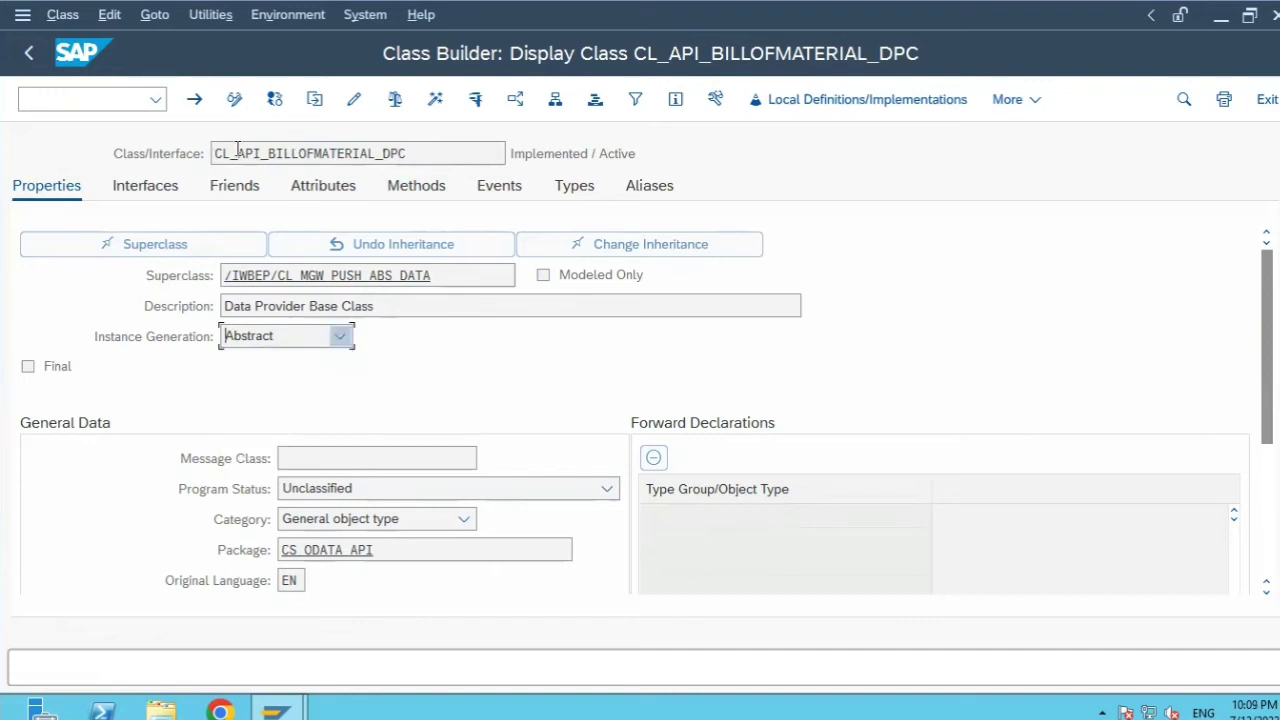
{"action": "left_click_drag", "start_coordinate": [212, 153], "coordinate": [420, 153]}
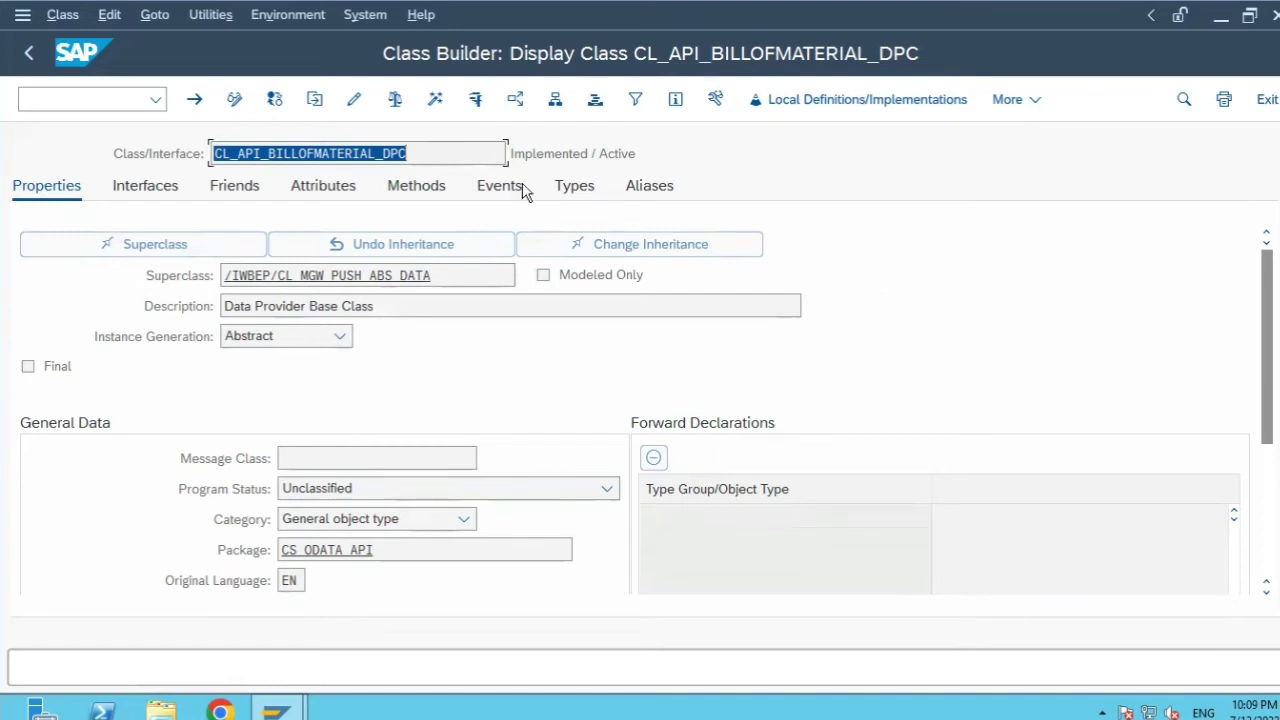
{"action": "left_click", "coordinate": [31, 370]}
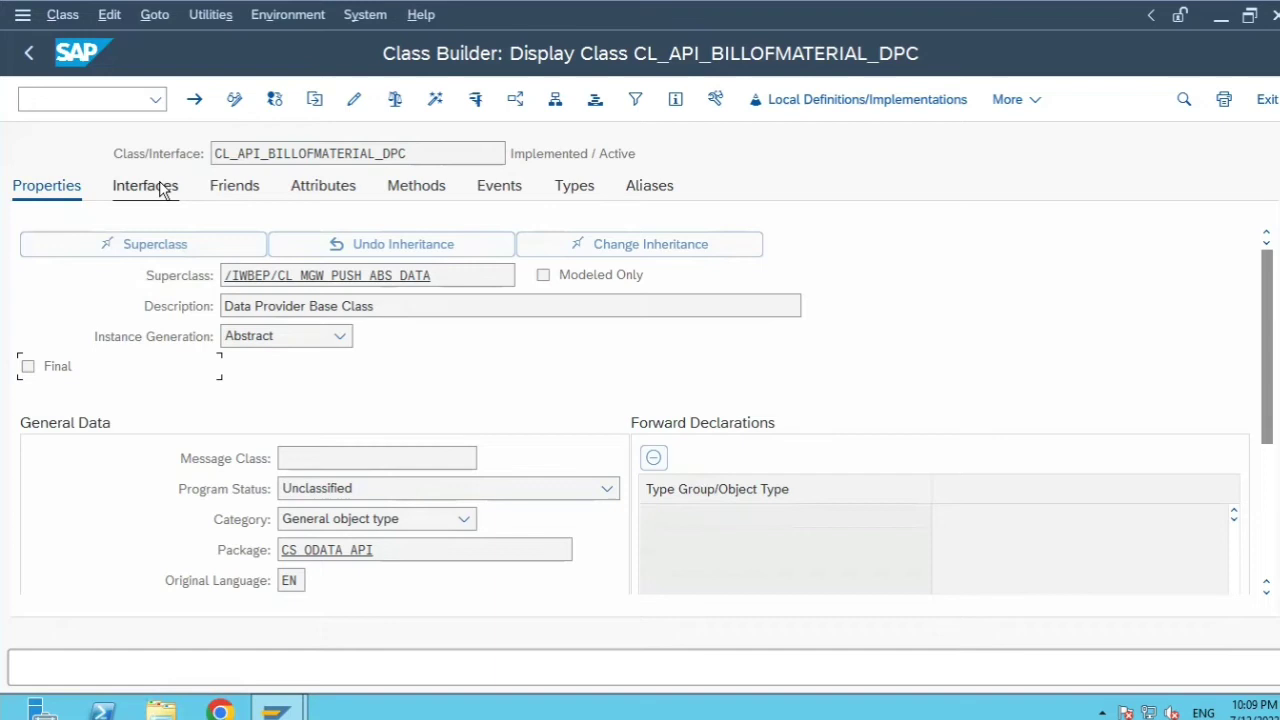
List the eight implemented interfaces, including /IWBEP/IF_MGW_APPL_SRV_RUNTIME and /IWBEP/IF_SB_GEN_DPC_INJECTION
{"action": "left_click", "coordinate": [762, 516]}
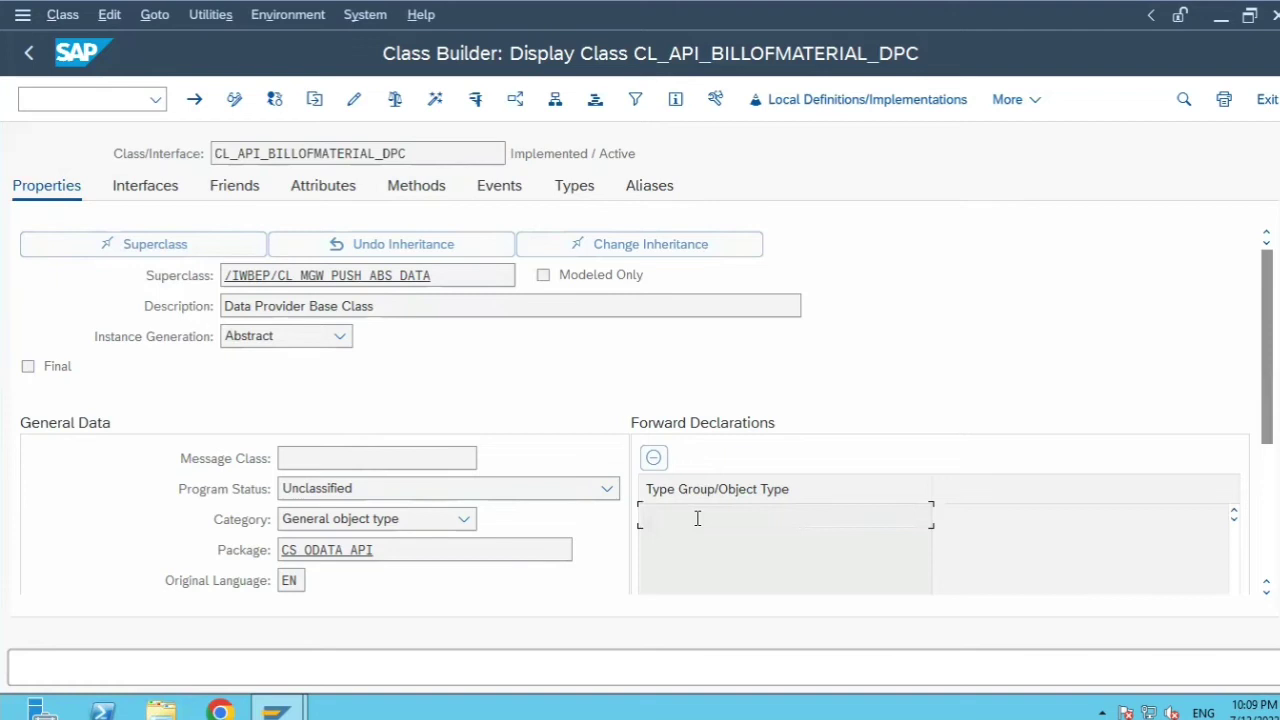
{"action": "left_click", "coordinate": [176, 194]}
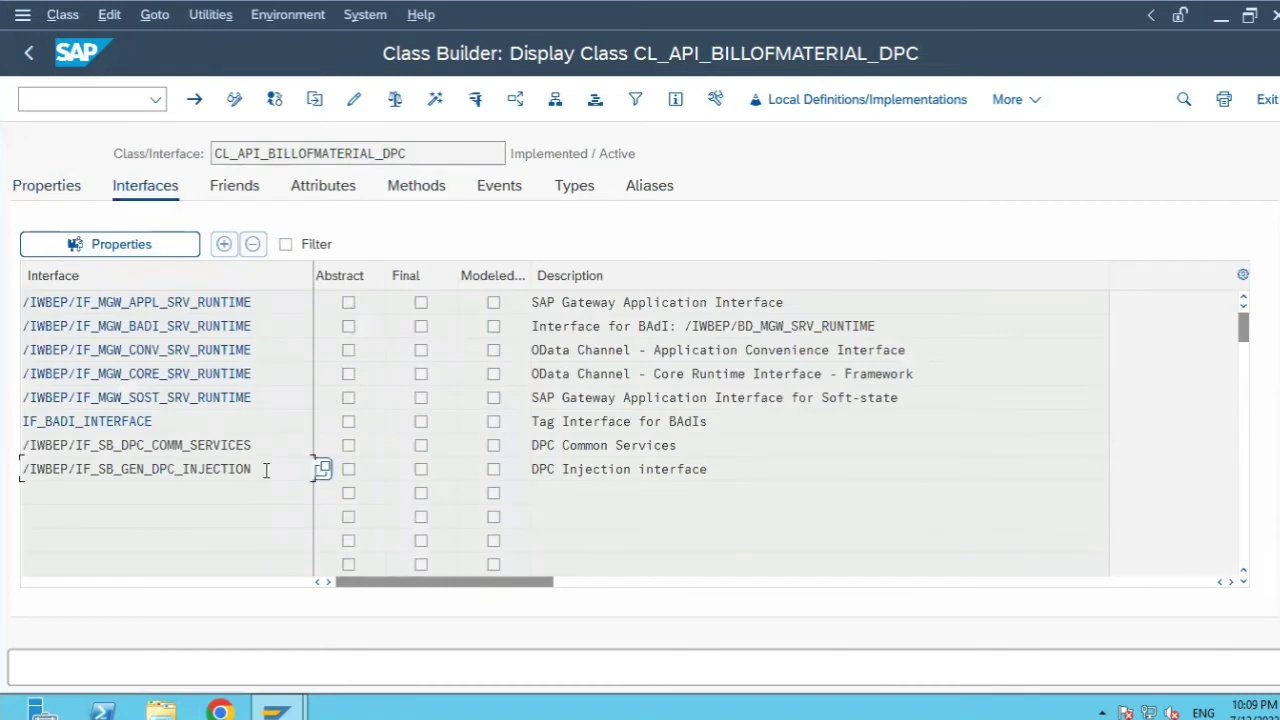
Open superclass /IWBEP/CL_MGW_PUSH_ABS_DATA and view its six implemented interfaces
{"action": "left_click", "coordinate": [434, 151]}
{"action": "left_click", "coordinate": [80, 205]}
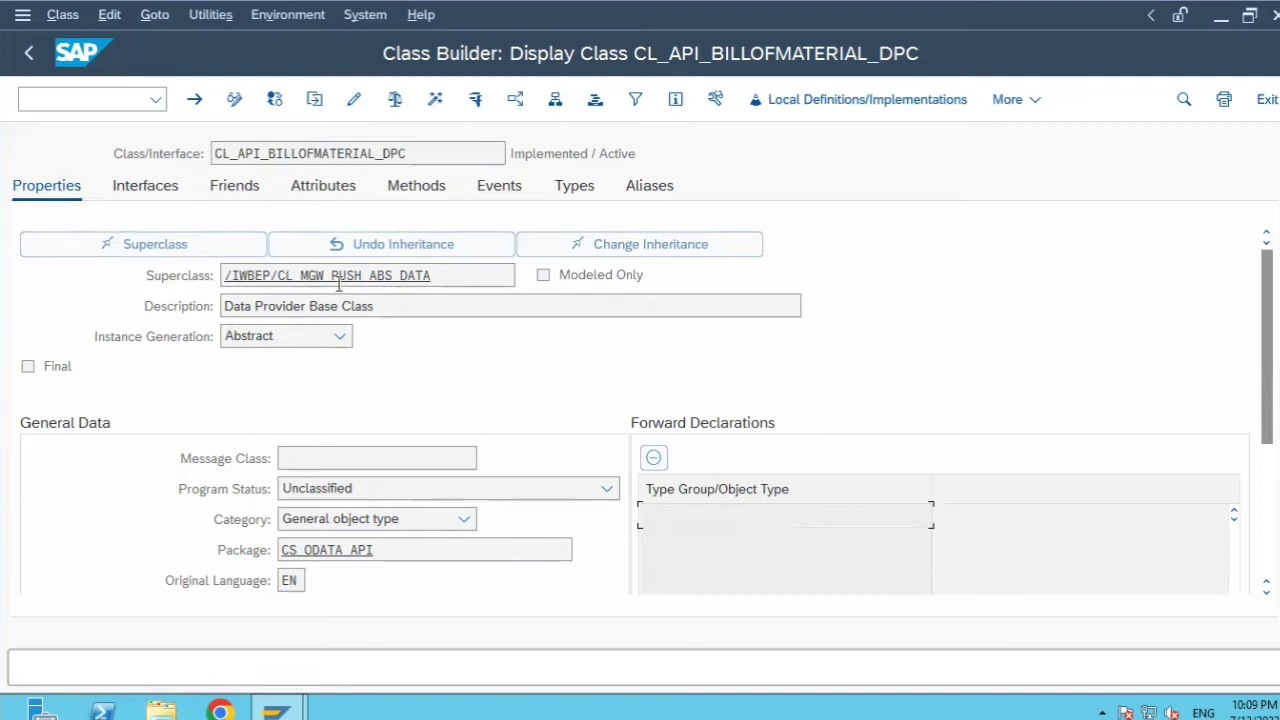
{"action": "left_click", "coordinate": [462, 276]}
{"action": "double_click", "coordinate": [270, 265]}
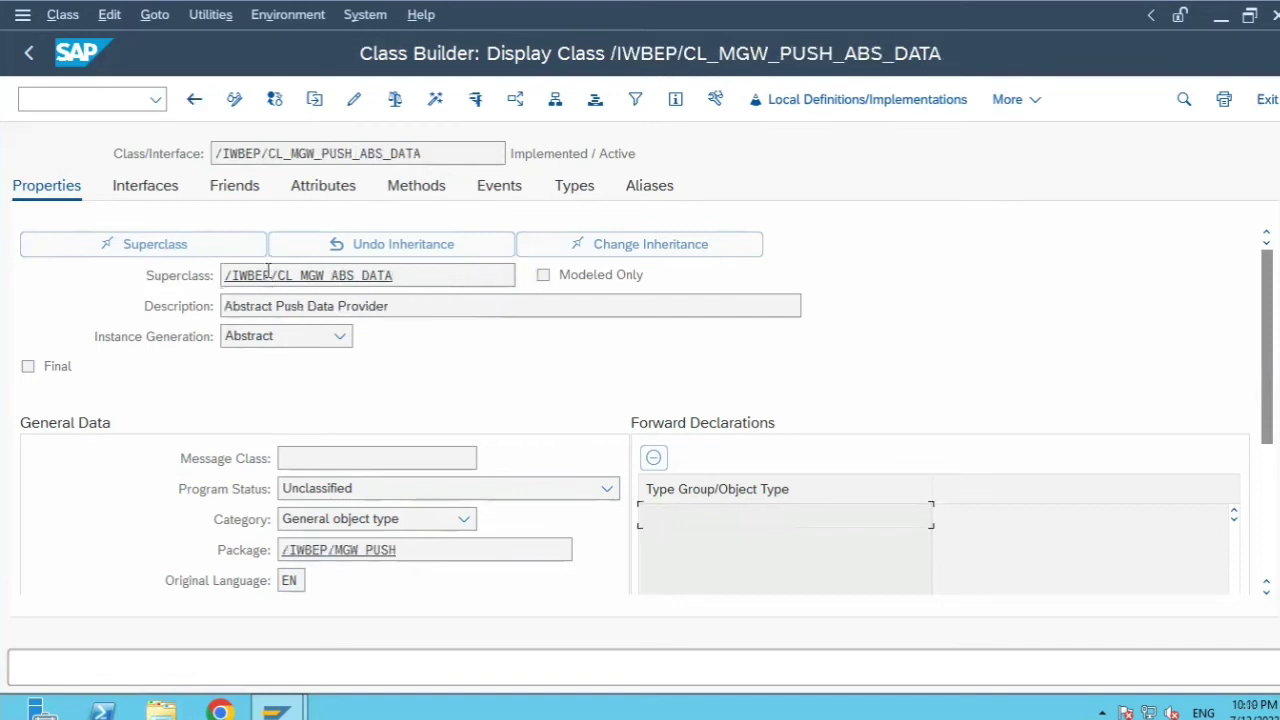
{"action": "left_click", "coordinate": [150, 190]}
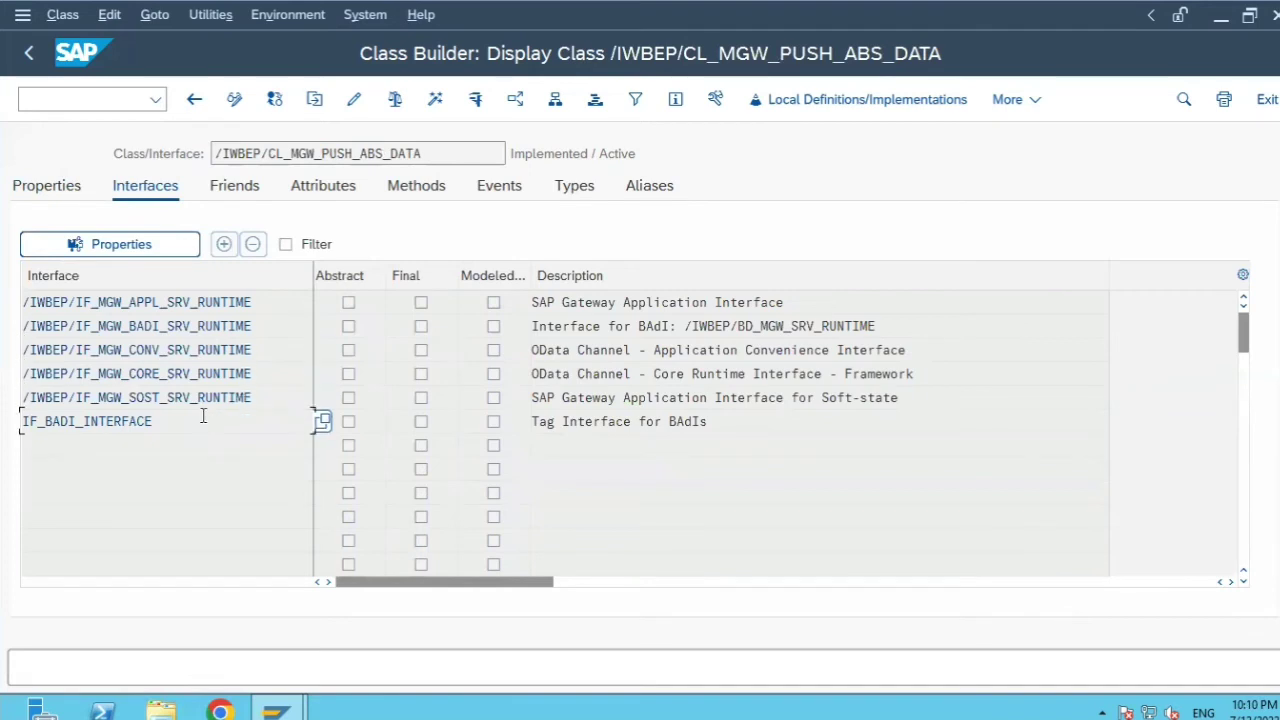
Go back to CL_API_BILLOFMATERIAL_DPC, check its interfaces, then show its properties again
{"action": "left_click", "coordinate": [199, 105]}
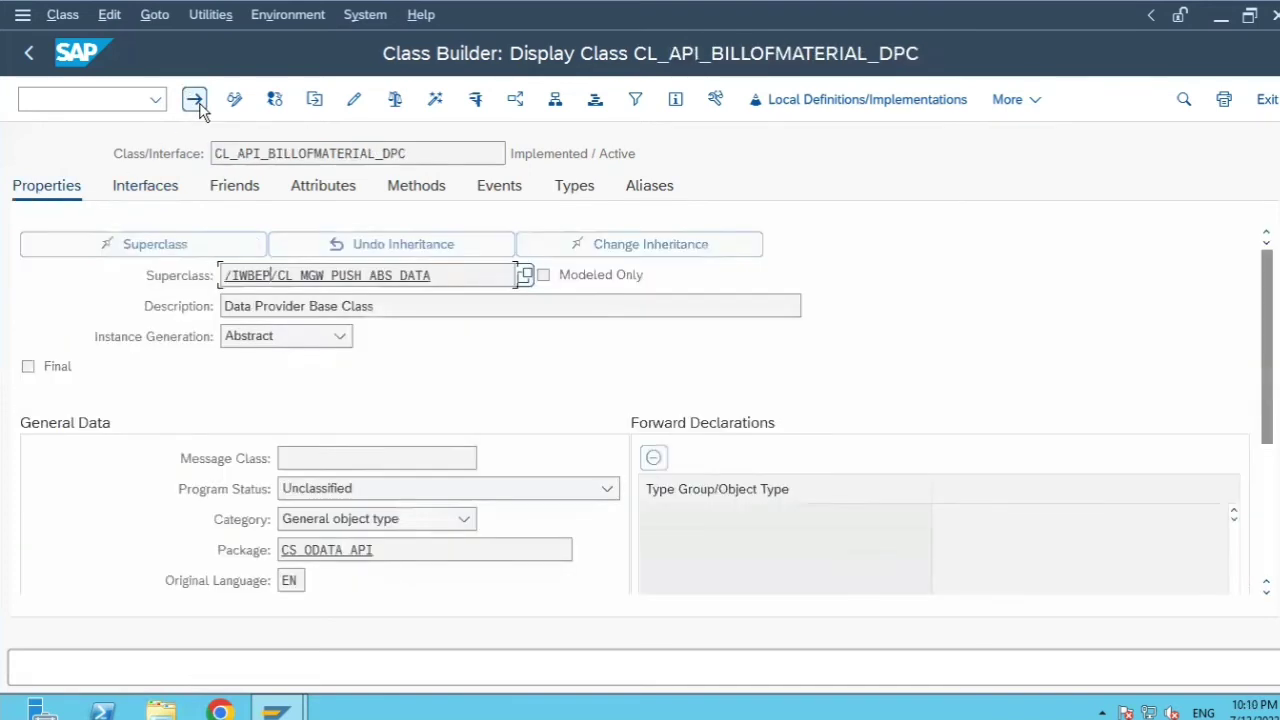
{"action": "left_click", "coordinate": [117, 190]}
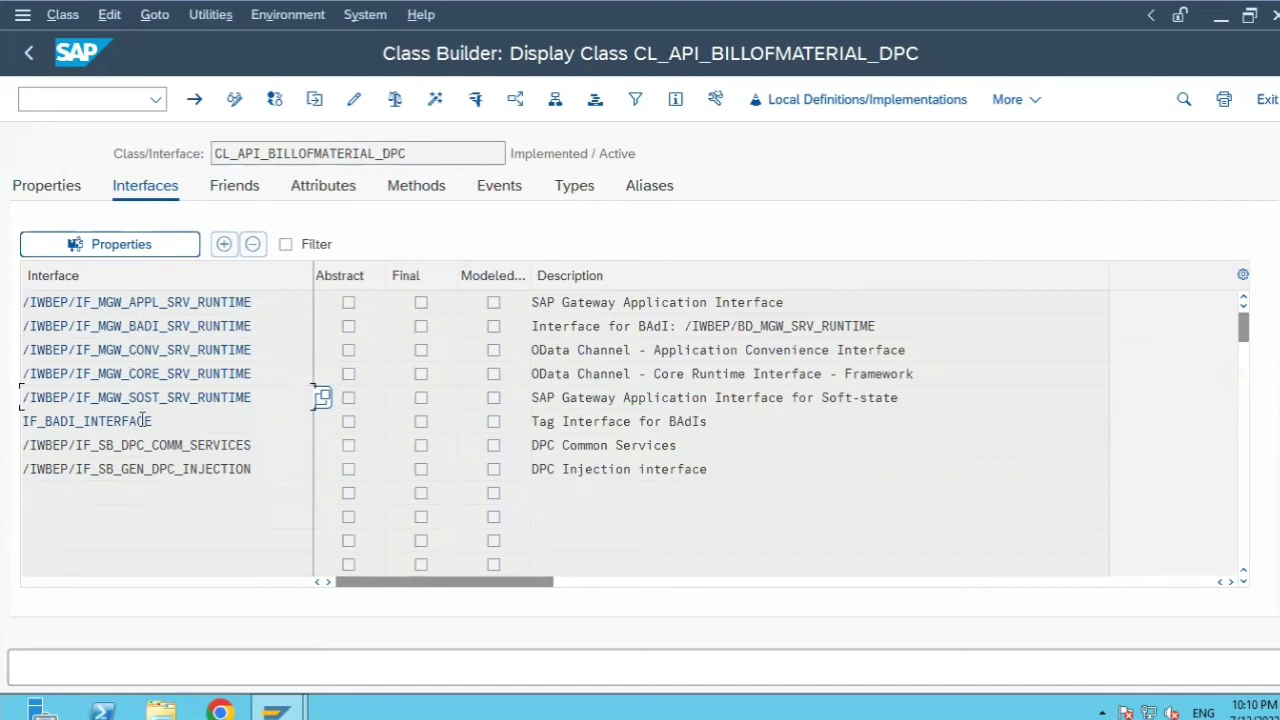
{"action": "left_click", "coordinate": [47, 188]}
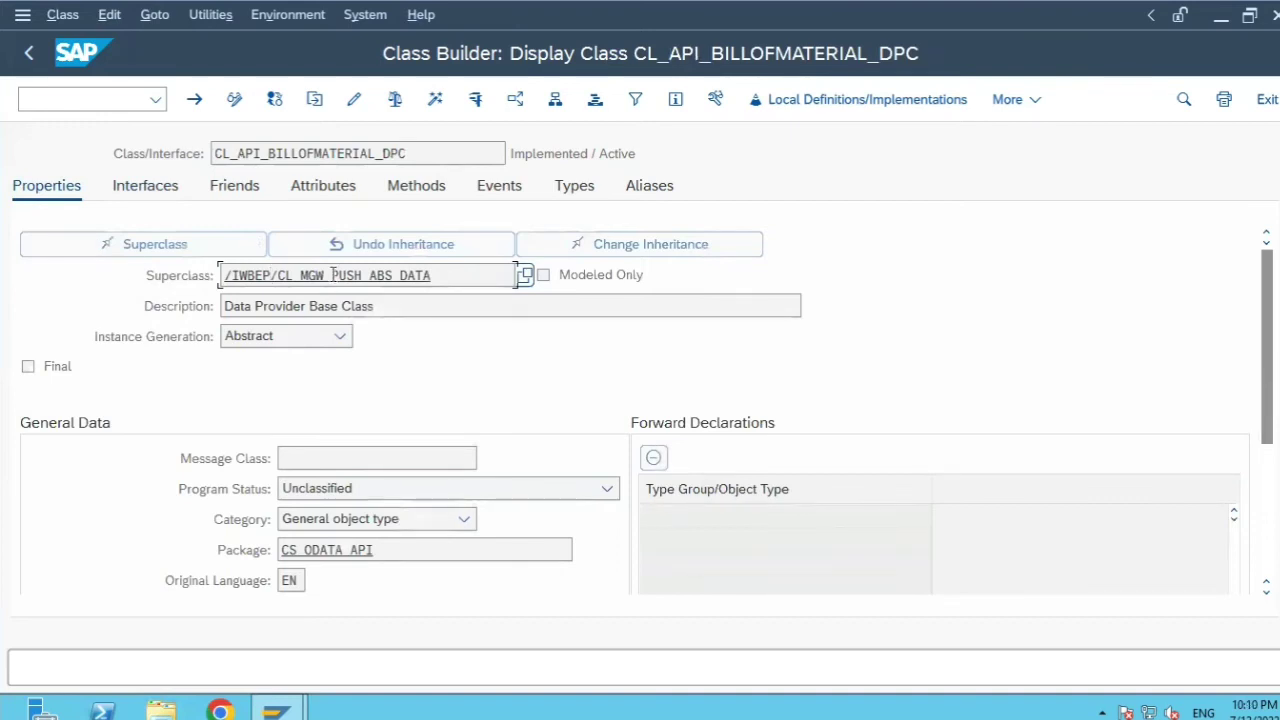
Return to the implemented interfaces list of CL_API_BILLOFMATERIAL_DPC
{"action": "left_click", "coordinate": [127, 190]}
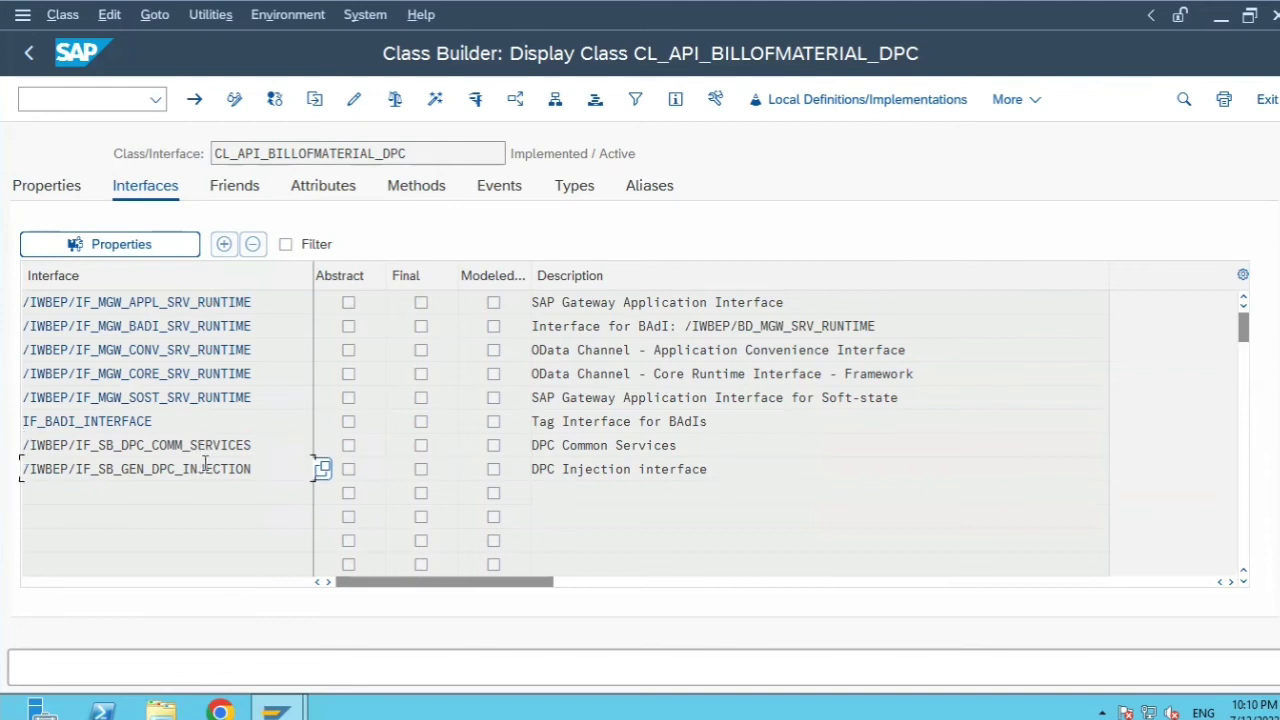
{"action": "left_click", "coordinate": [337, 153]}
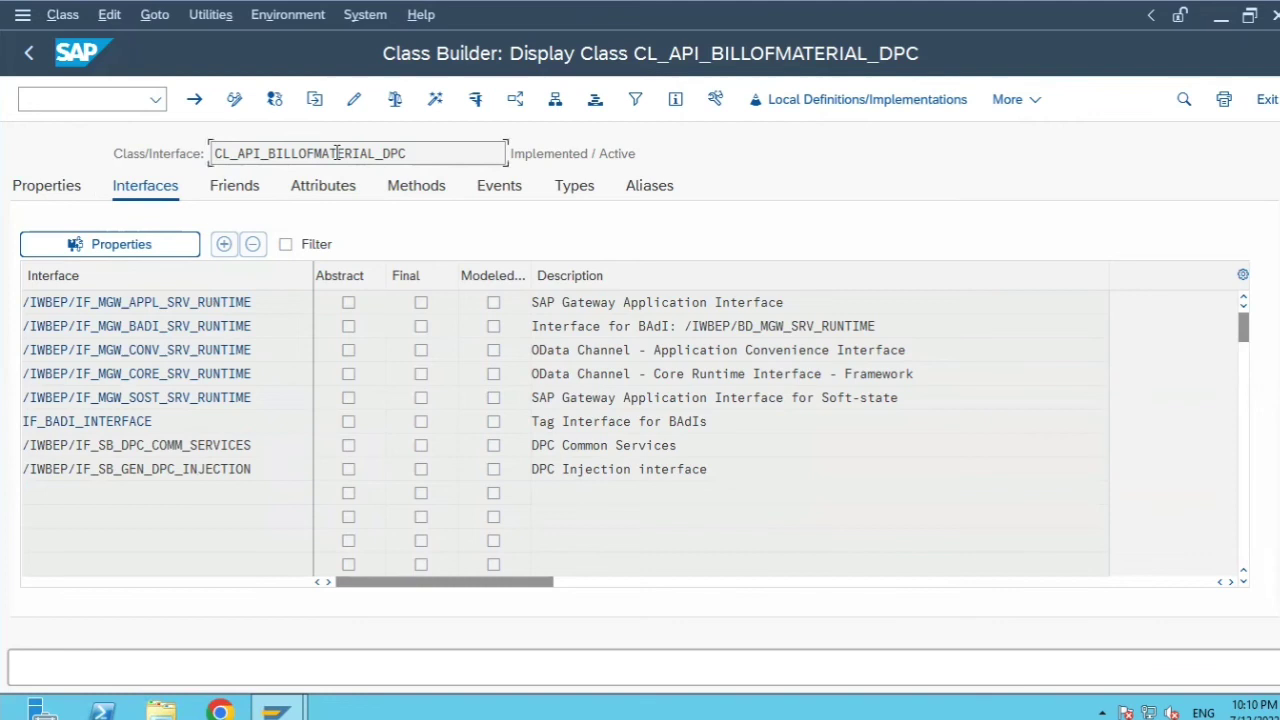
Filter the interface list to two entries, inspect them, then clear the filter to show all eight
{"action": "left_click", "coordinate": [286, 245]}
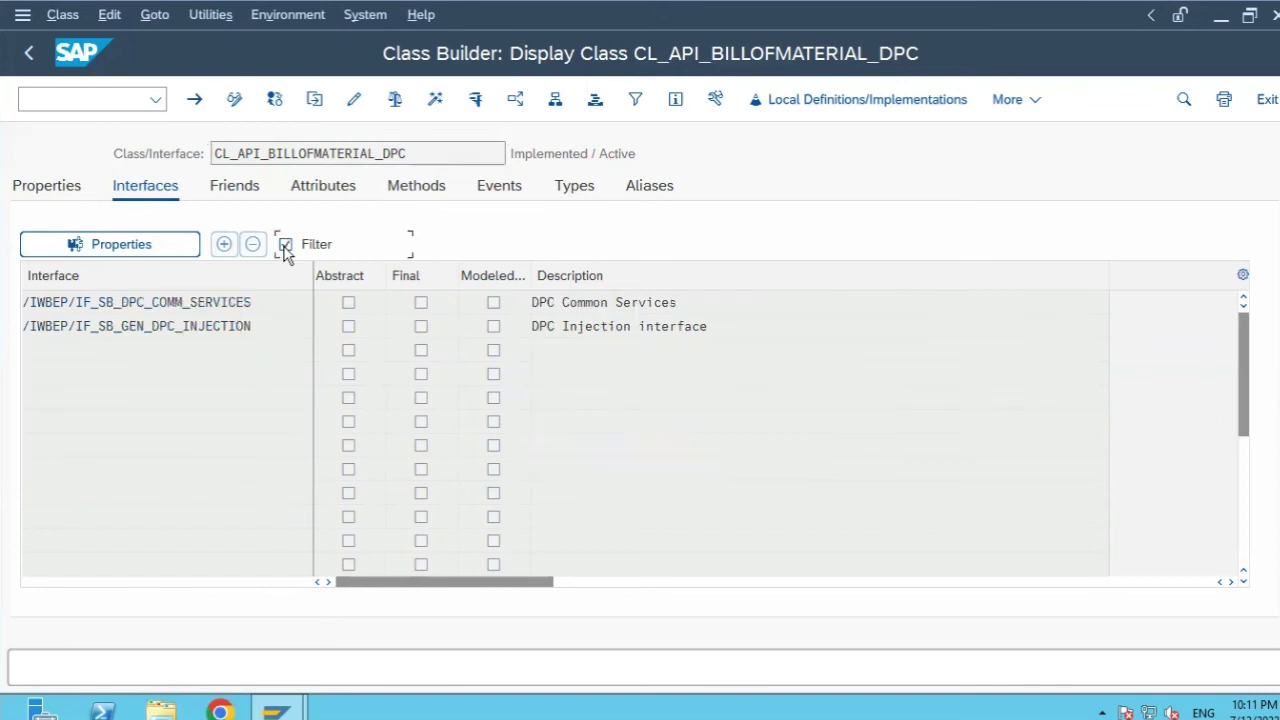
{"action": "left_click", "coordinate": [285, 300]}
{"action": "left_click", "coordinate": [285, 324]}
{"action": "left_click_drag", "start_coordinate": [440, 150], "coordinate": [212, 153]}
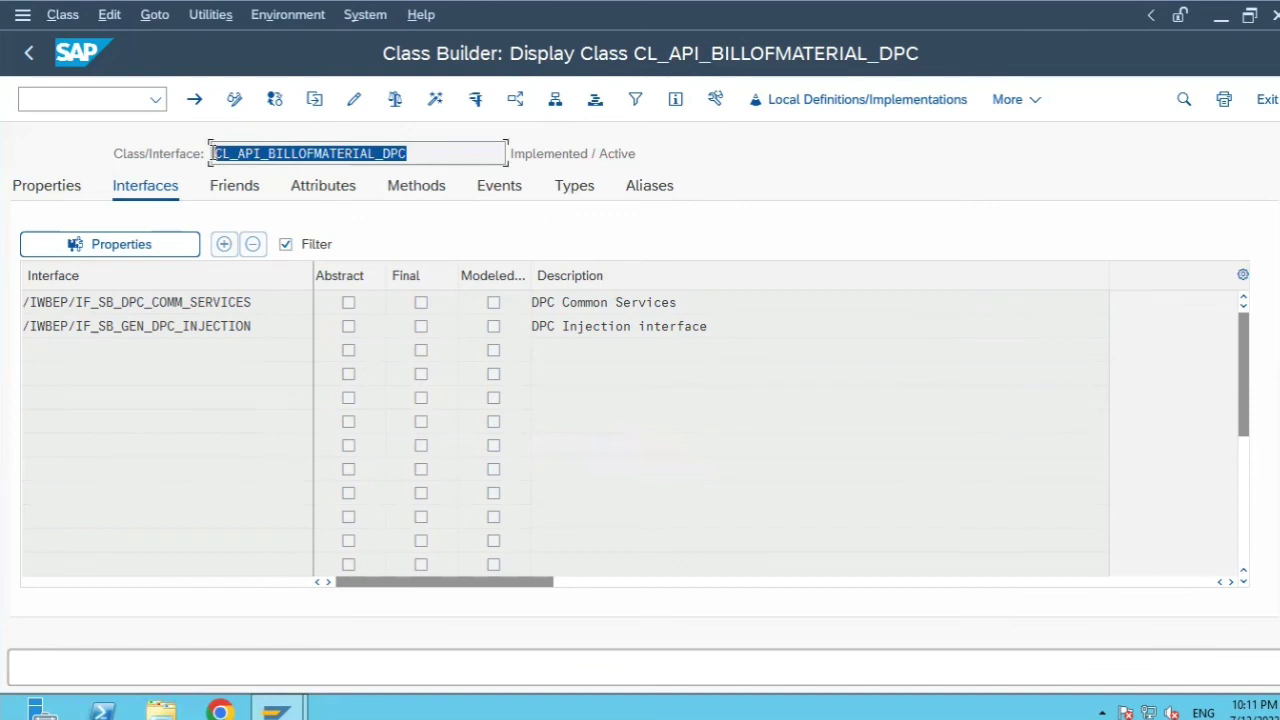
{"action": "left_click", "coordinate": [285, 245]}
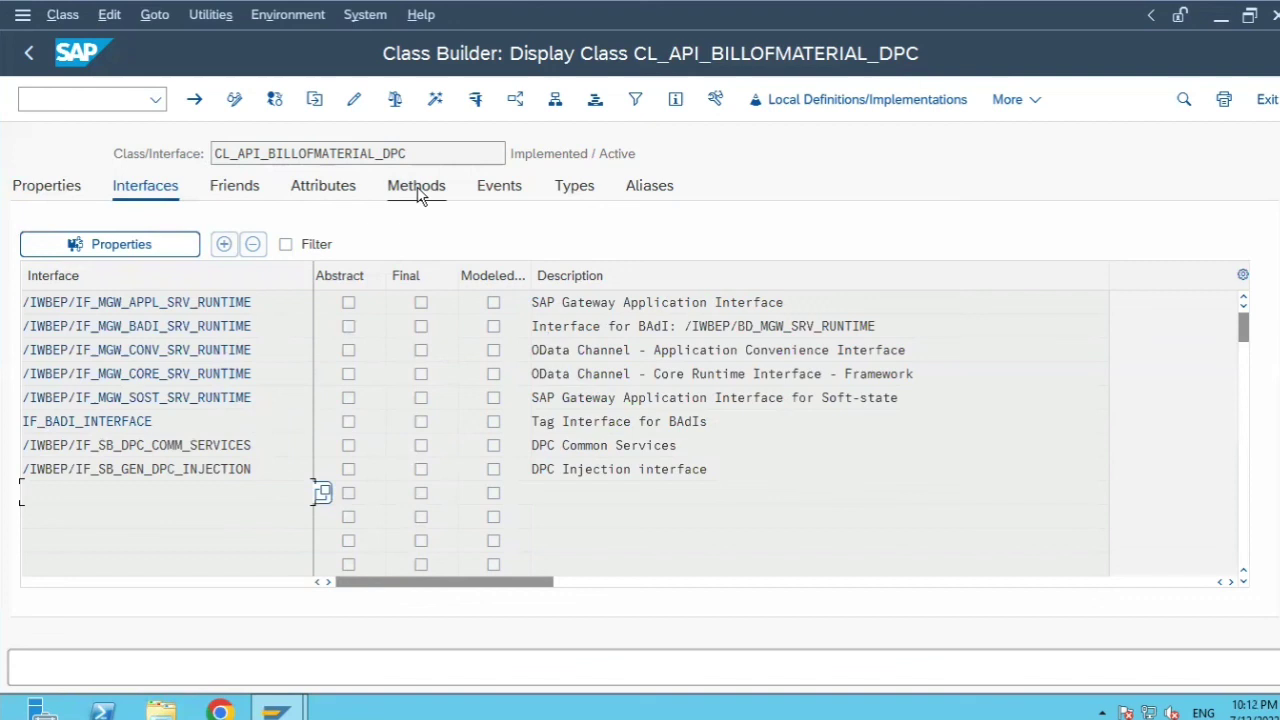
View the Friends list of CL_API_BILLOFMATERIAL_DPC, which has no friend classes
{"action": "left_click", "coordinate": [233, 190]}
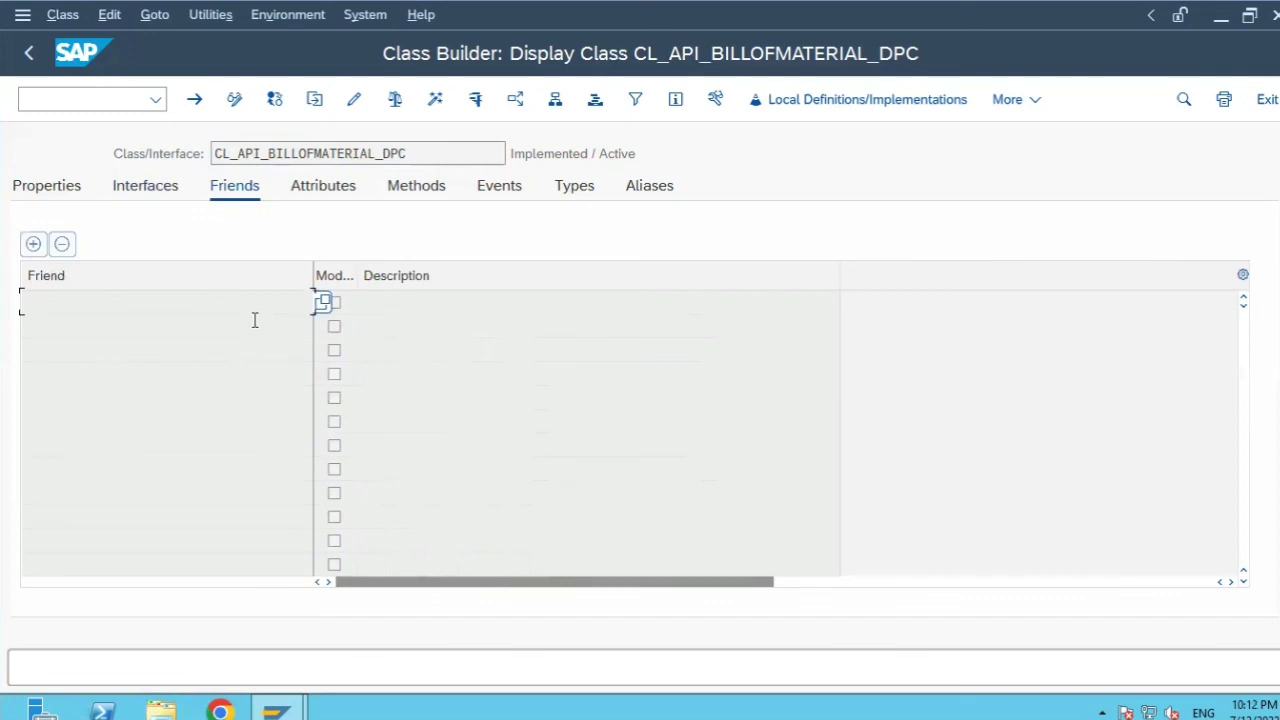
{"action": "left_click", "coordinate": [348, 151]}
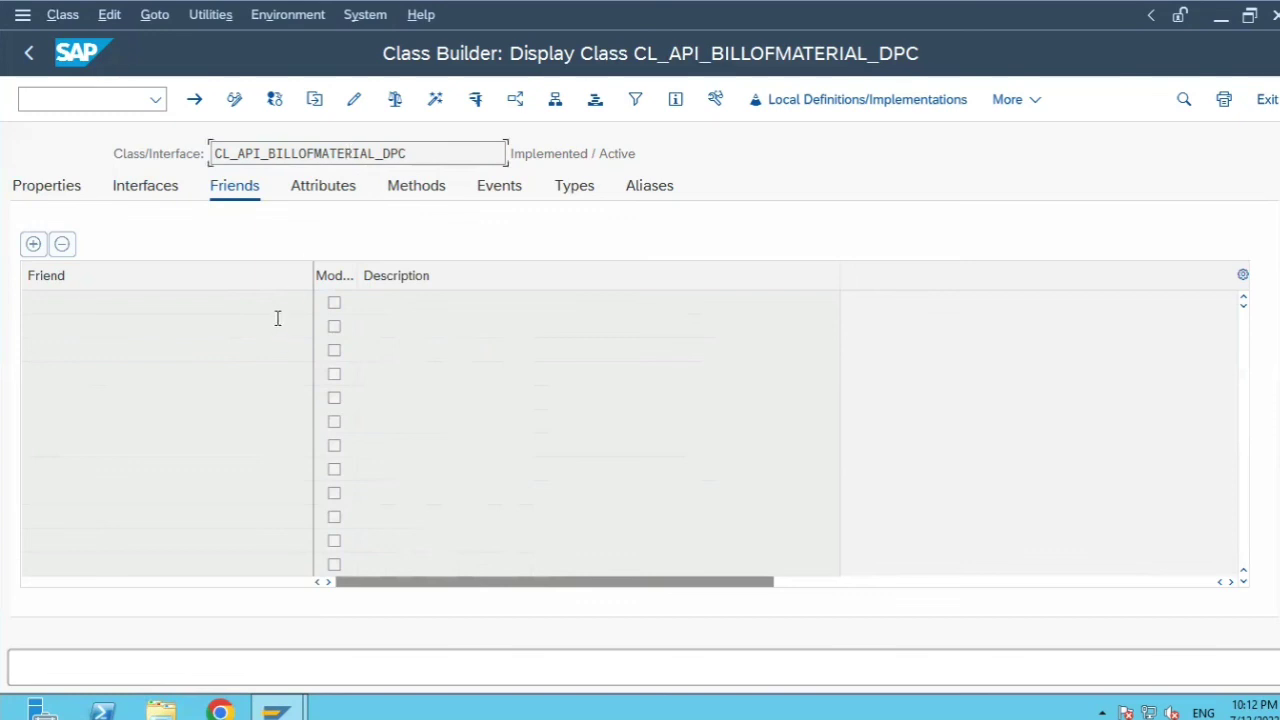